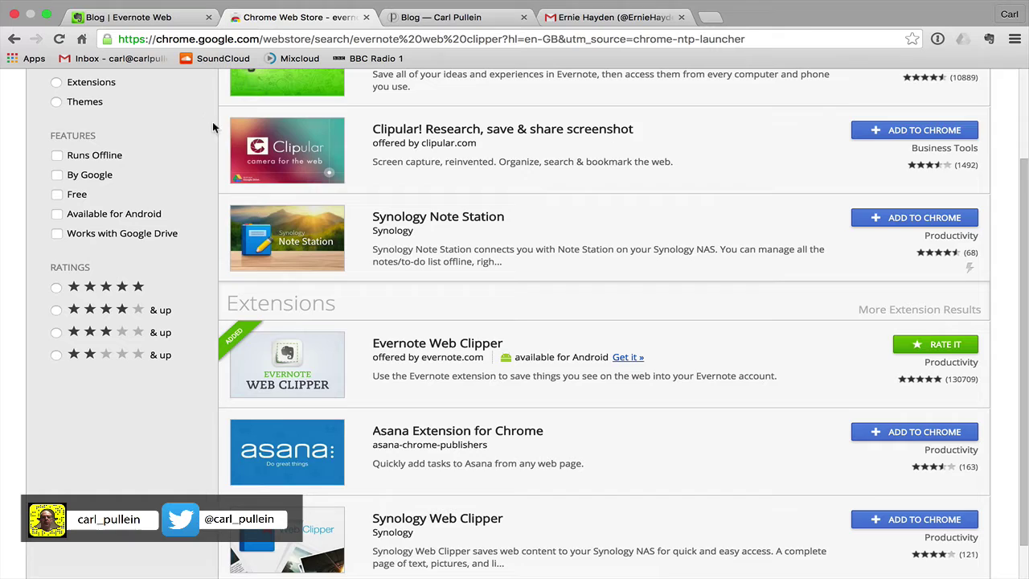
pyautogui.scroll(3, 193, 113)
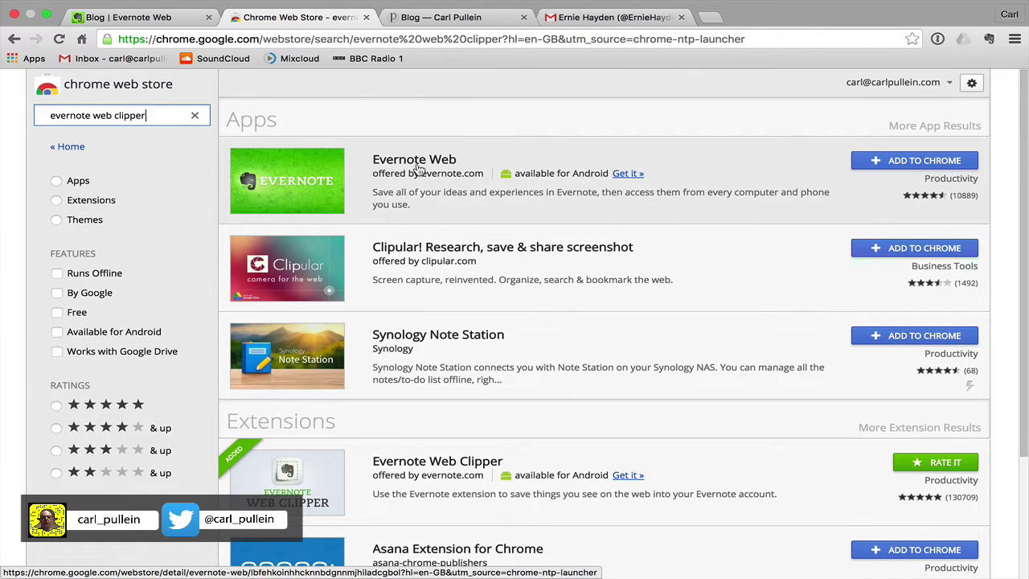
pyautogui.scroll(-4, 417, 167)
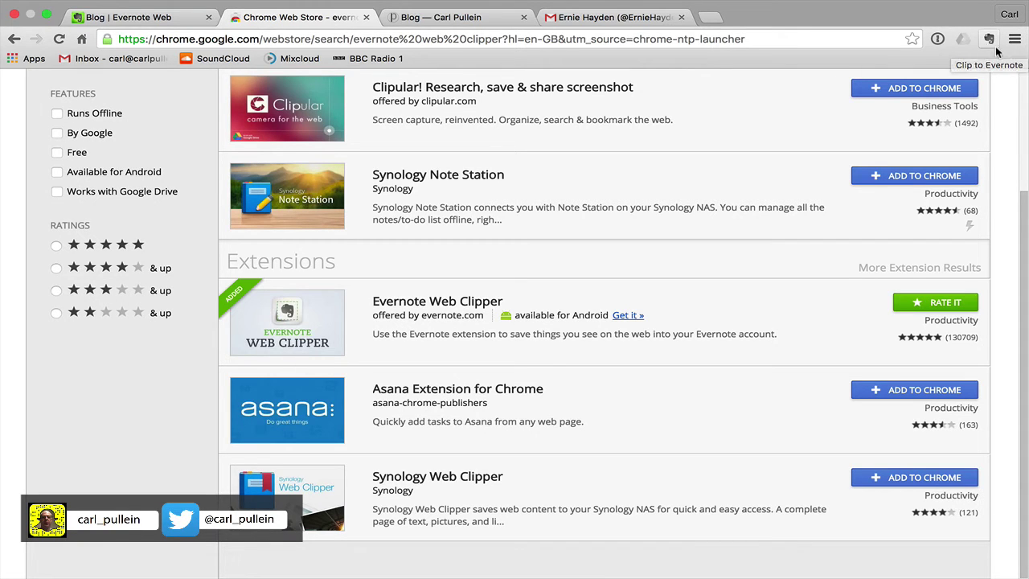
# - Switch to Evernote Web and delete the Blog note from the 00 Inbox notebook
pyautogui.click(150, 22)
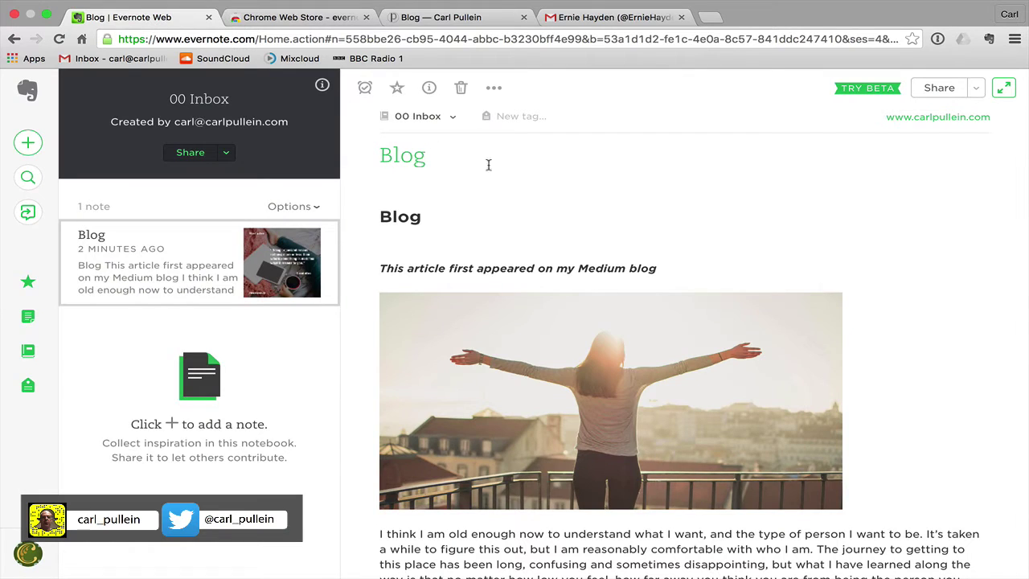
pyautogui.moveTo(201, 271)
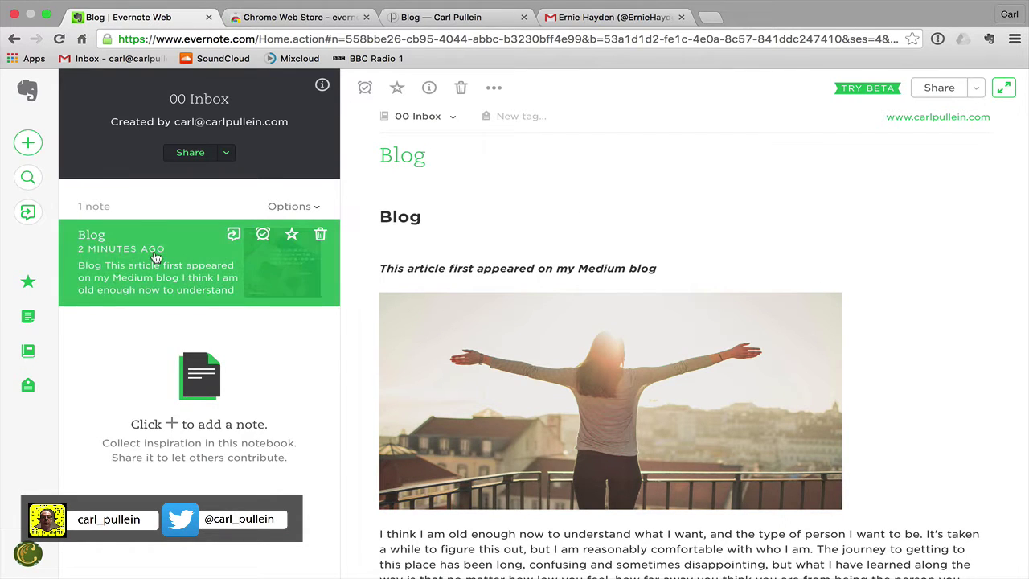
pyautogui.click(320, 233)
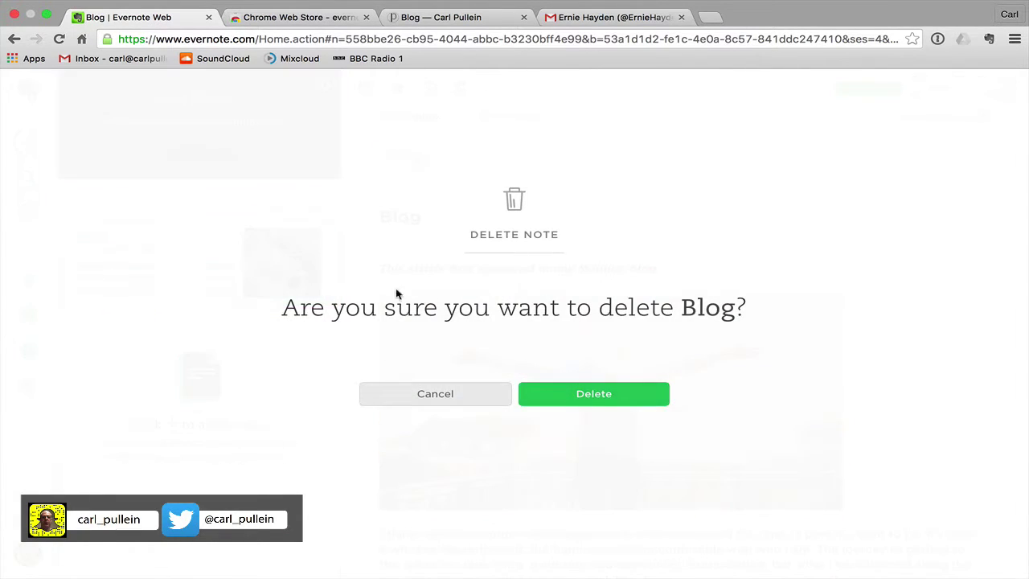
pyautogui.click(608, 395)
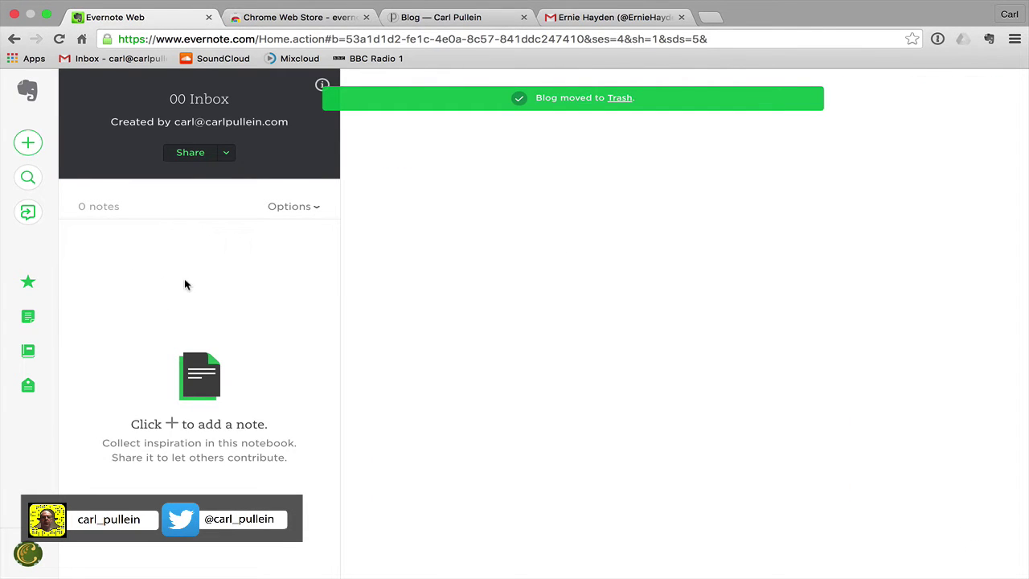
# - Show all notes in Evernote and look over the Exercise Objectives note
pyautogui.click(35, 320)
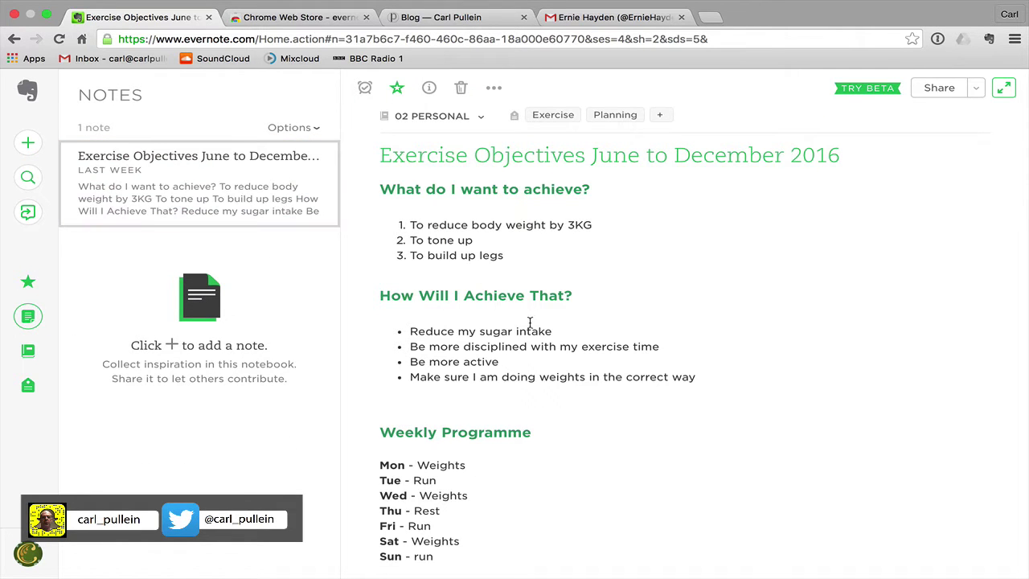
pyautogui.scroll(-2, 529, 322)
pyautogui.scroll(2, 530, 322)
# - Return to the blog page, dismiss the earlier clip confirmation and look through the article
pyautogui.click(424, 23)
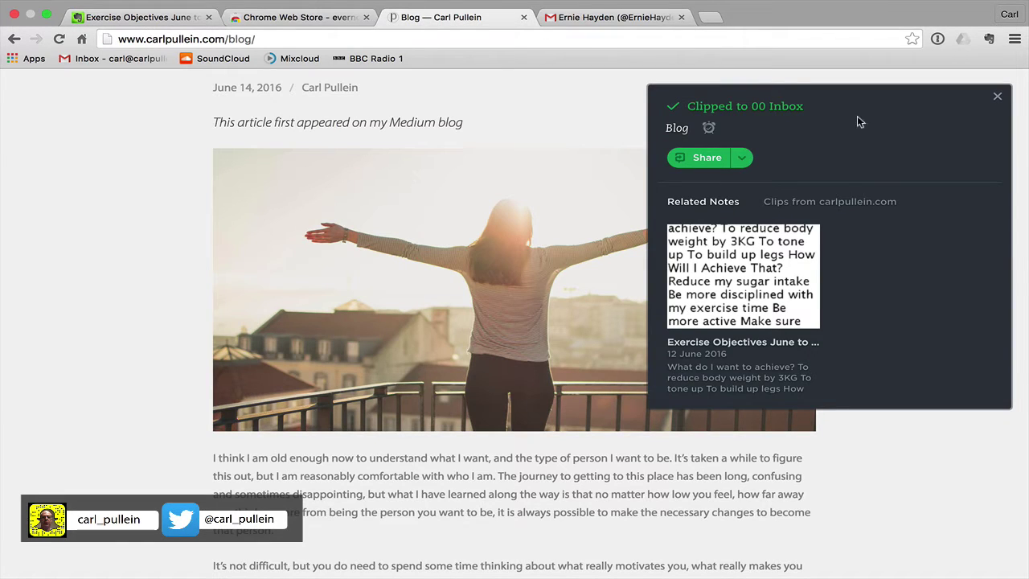
pyautogui.click(997, 97)
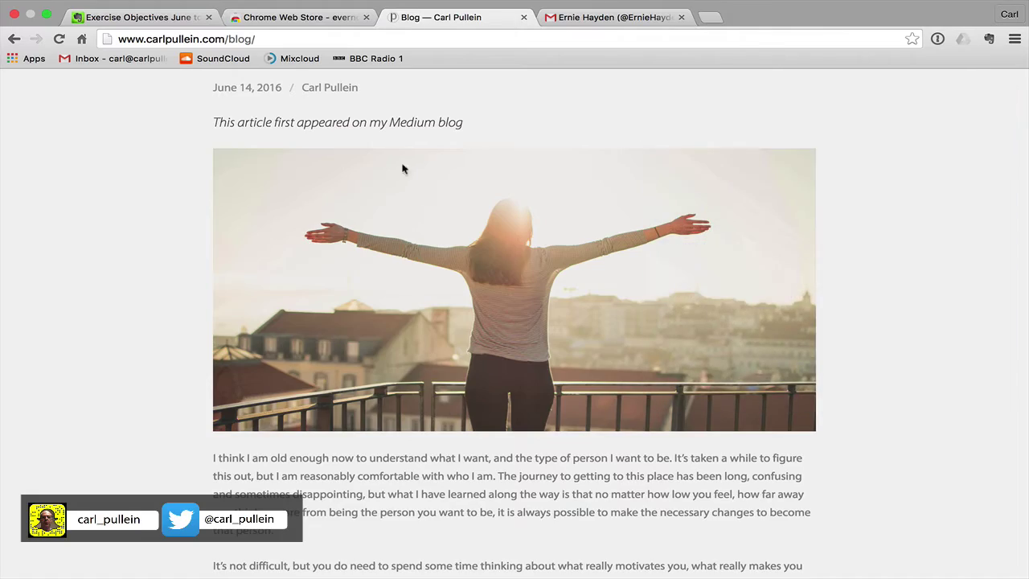
pyautogui.scroll(-20, 119, 277)
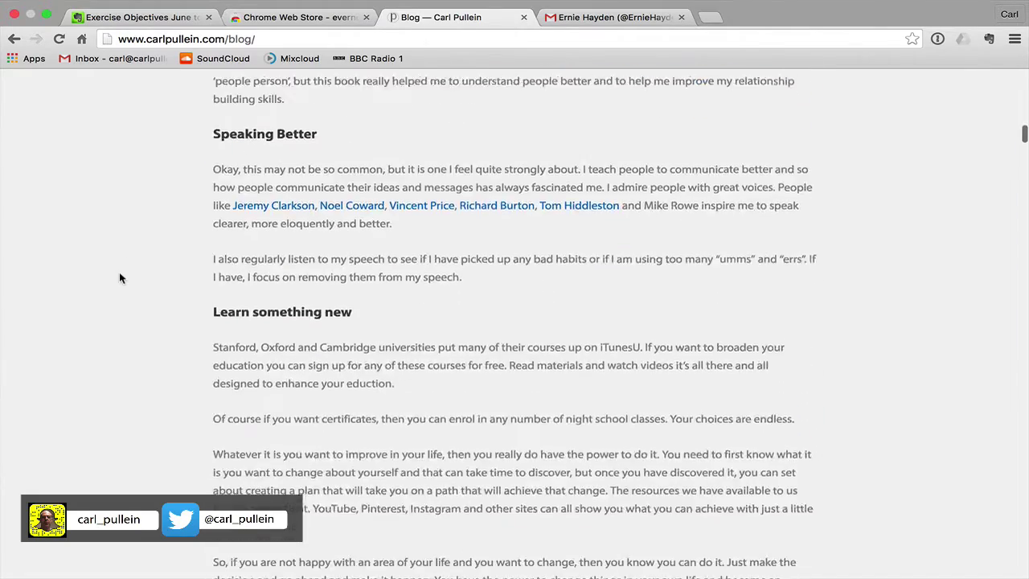
pyautogui.scroll(20, 119, 277)
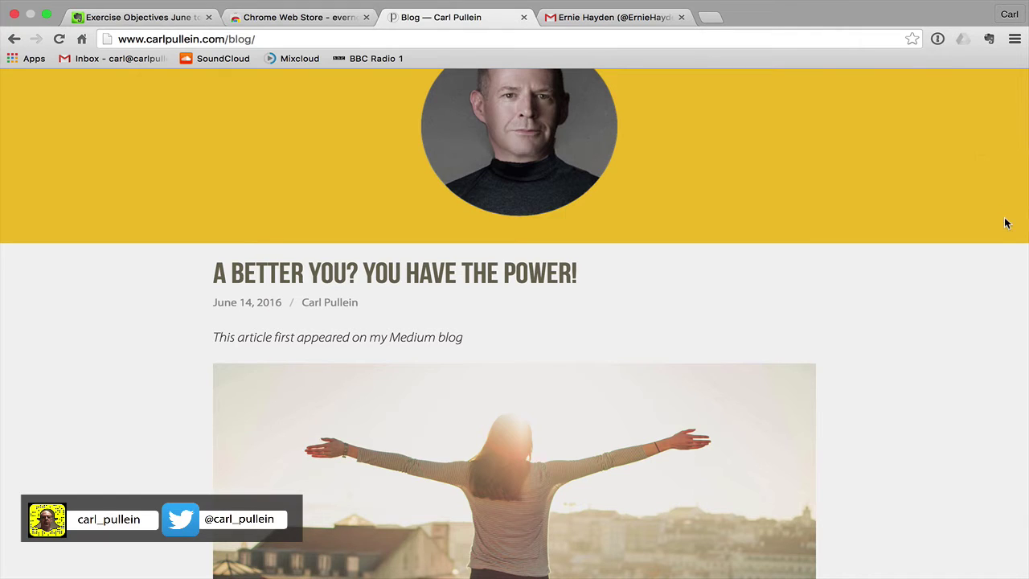
# - Open Evernote Web Clipper on the blog page and preview the Article, Simplified article and Full page clip formats
pyautogui.click(992, 38)
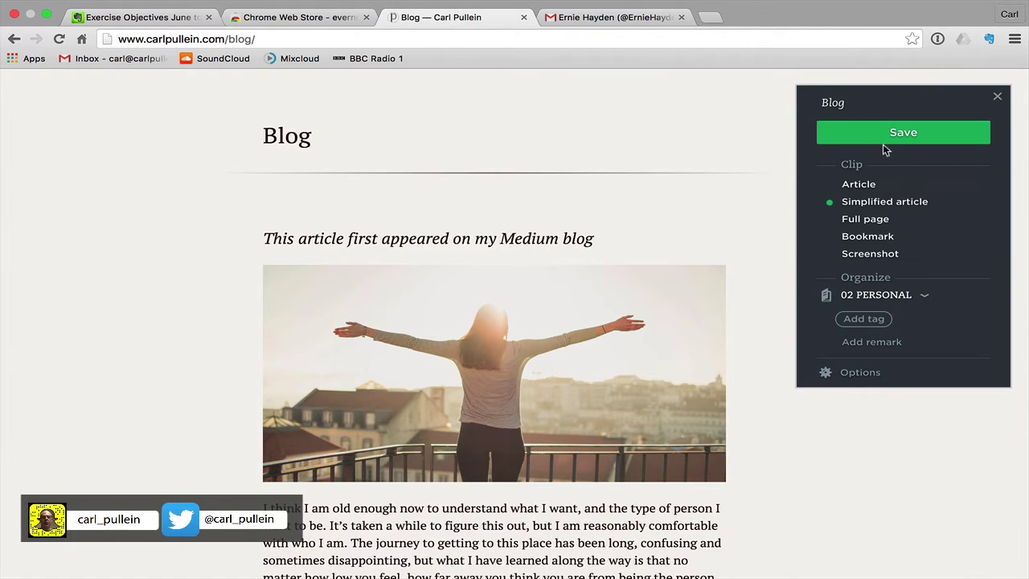
pyautogui.click(896, 190)
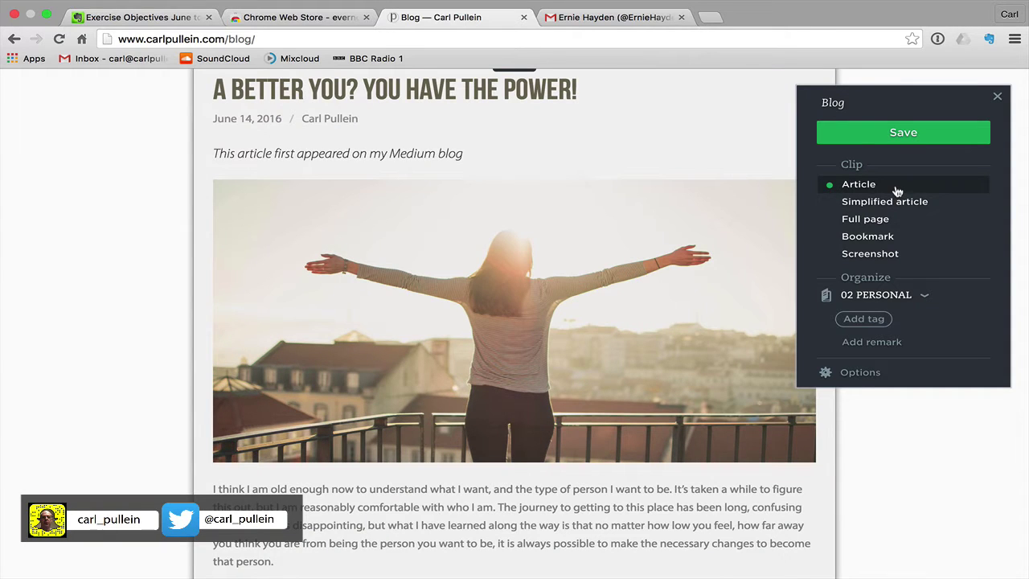
pyautogui.click(902, 203)
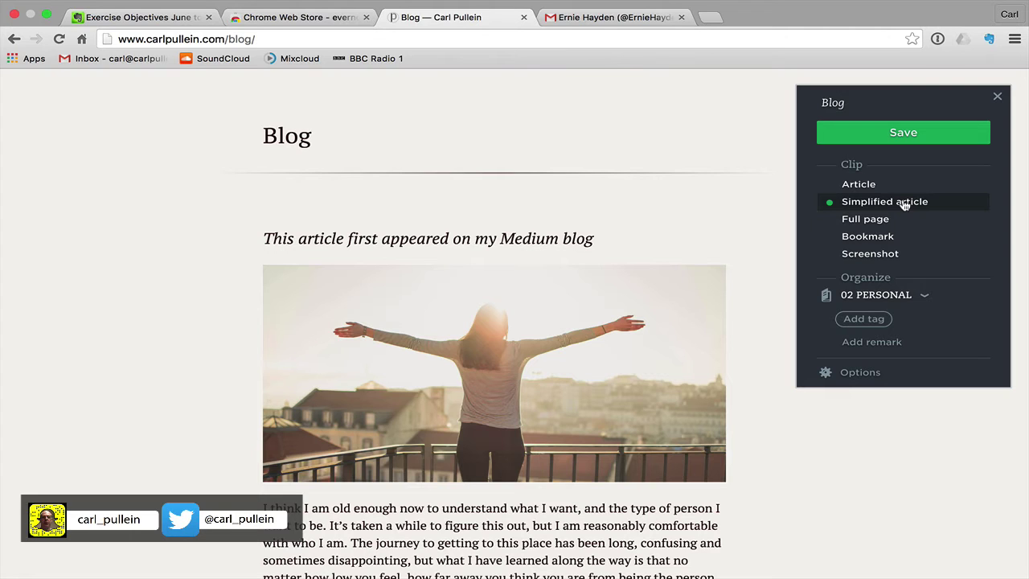
pyautogui.click(886, 222)
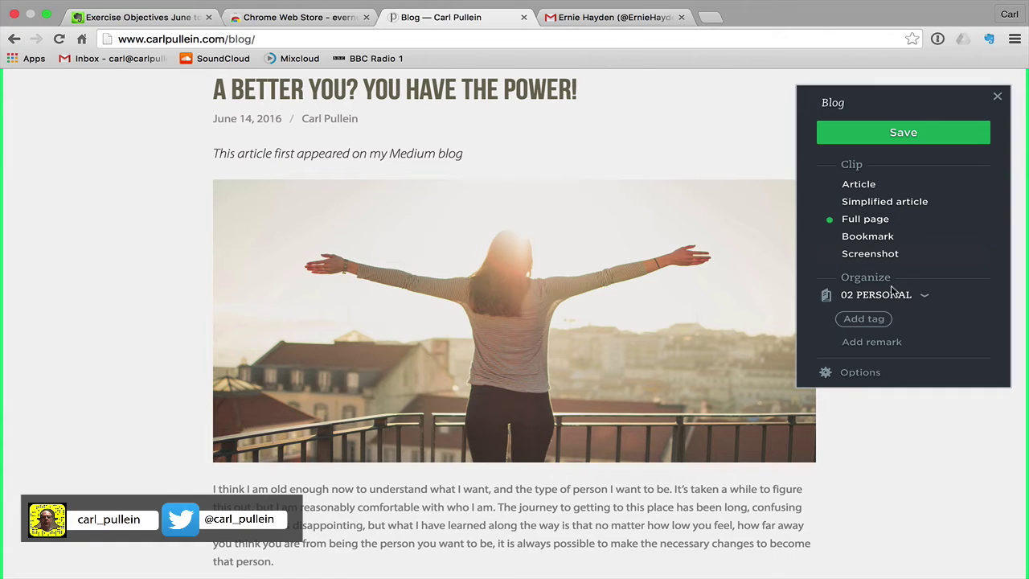
# - Choose 00 Inbox as the clip's notebook and set the clipper's notebook selection to always start in 00 Inbox
pyautogui.click(924, 296)
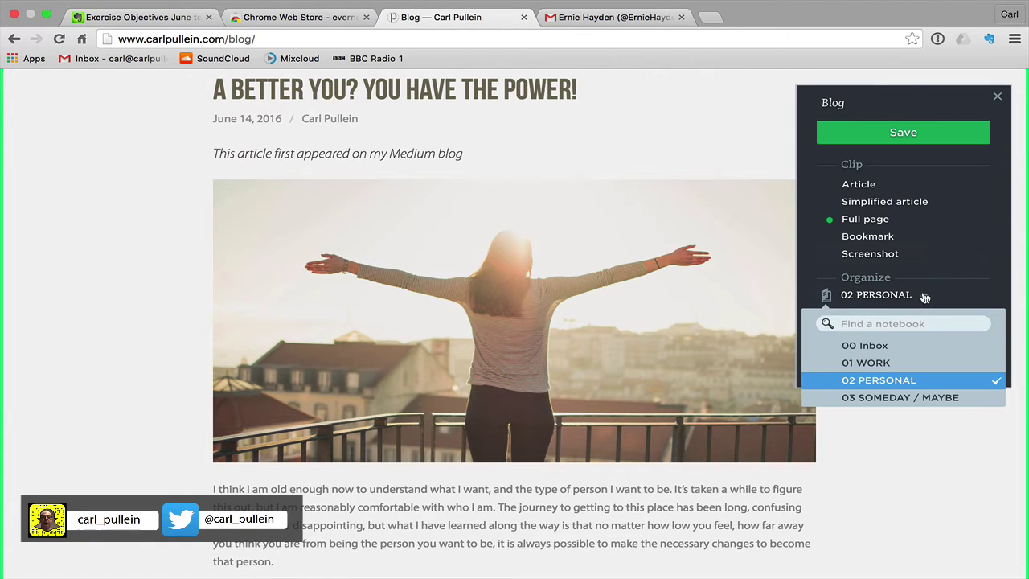
pyautogui.click(880, 348)
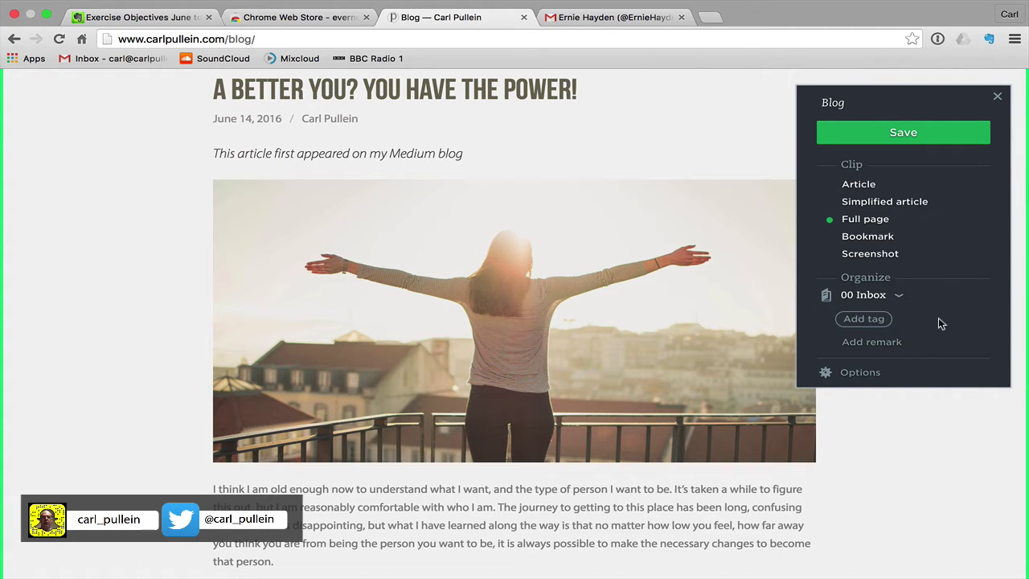
pyautogui.click(863, 375)
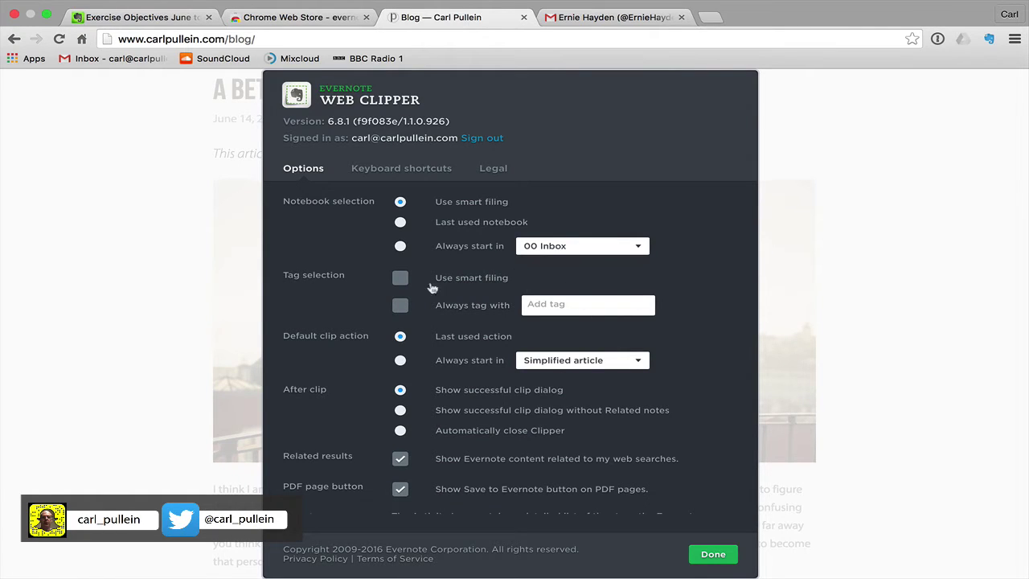
pyautogui.click(400, 247)
pyautogui.scroll(-2, 357, 360)
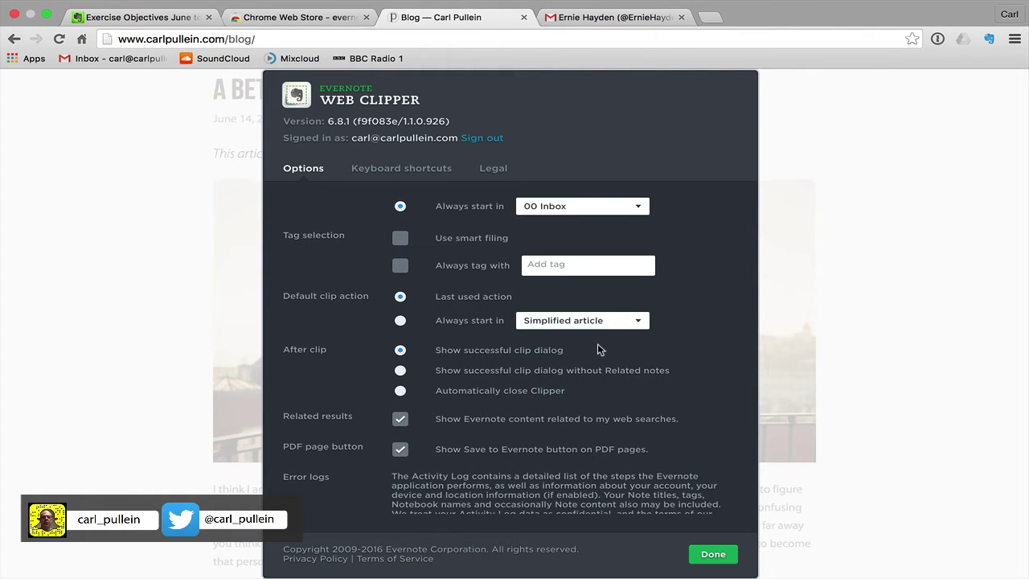
pyautogui.scroll(-2, 597, 343)
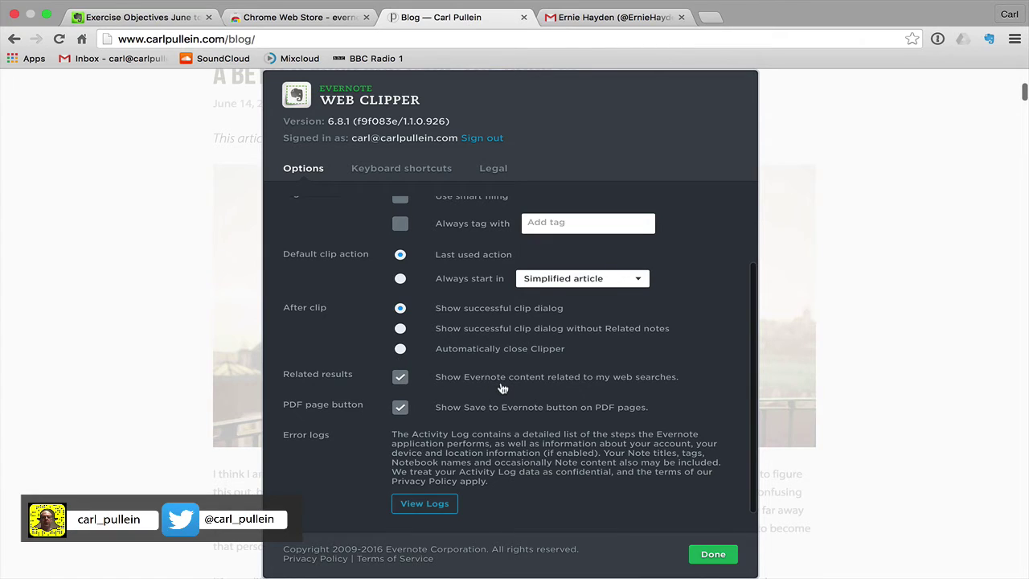
pyautogui.scroll(4, 503, 389)
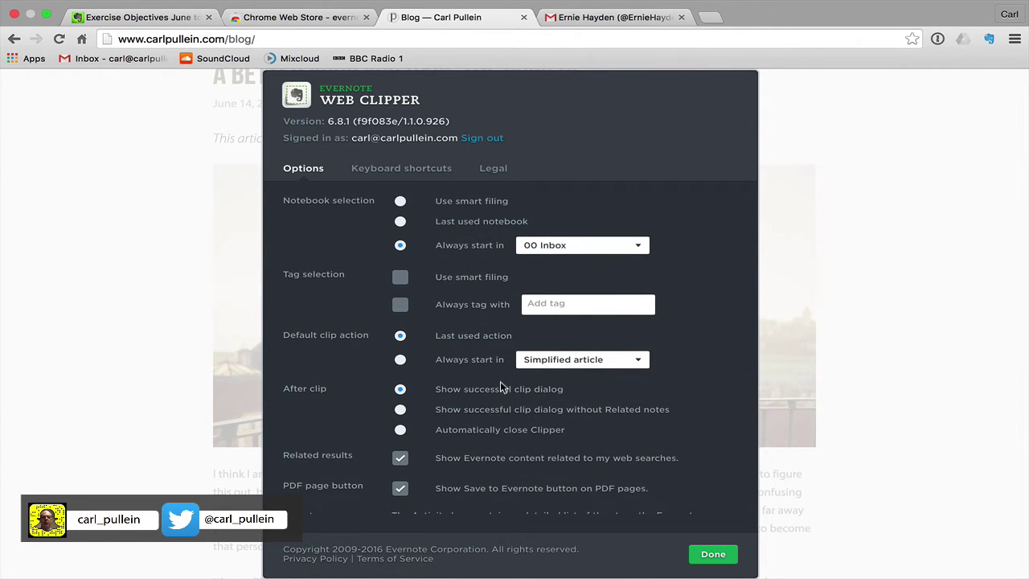
pyautogui.click(713, 555)
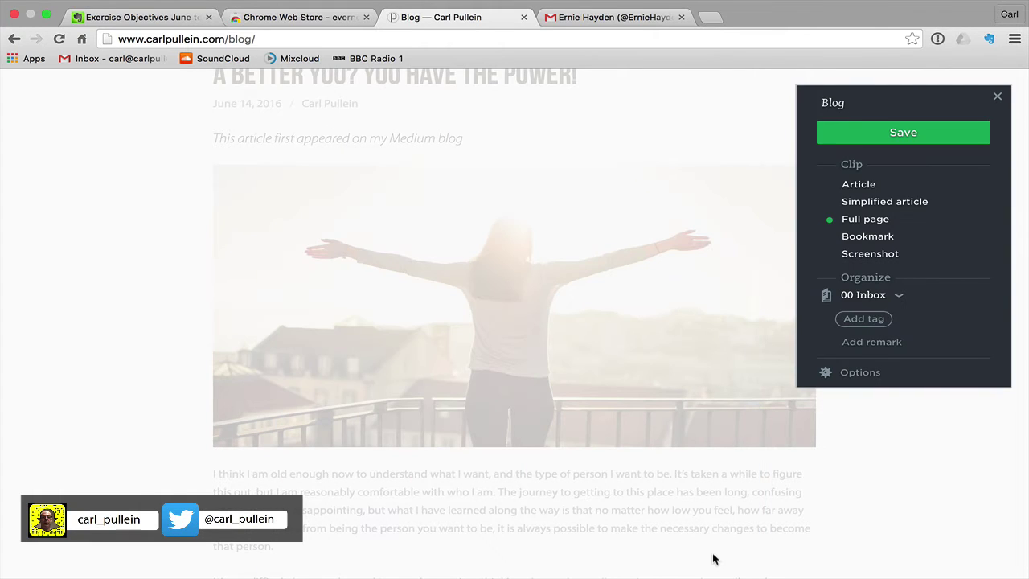
# - Save the blog page to 00 Inbox as a simplified article and close the clip confirmation
pyautogui.click(858, 202)
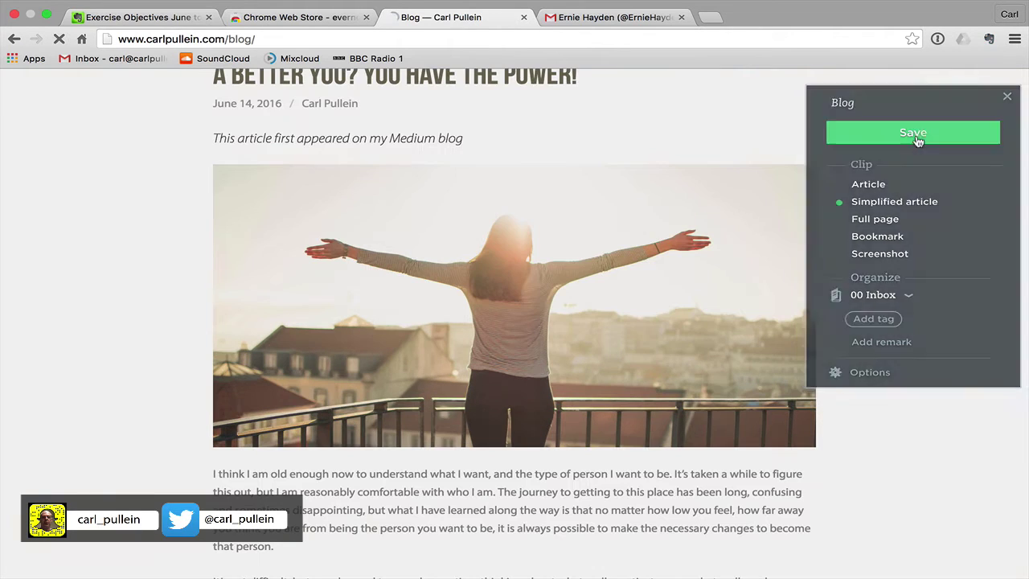
pyautogui.click(922, 138)
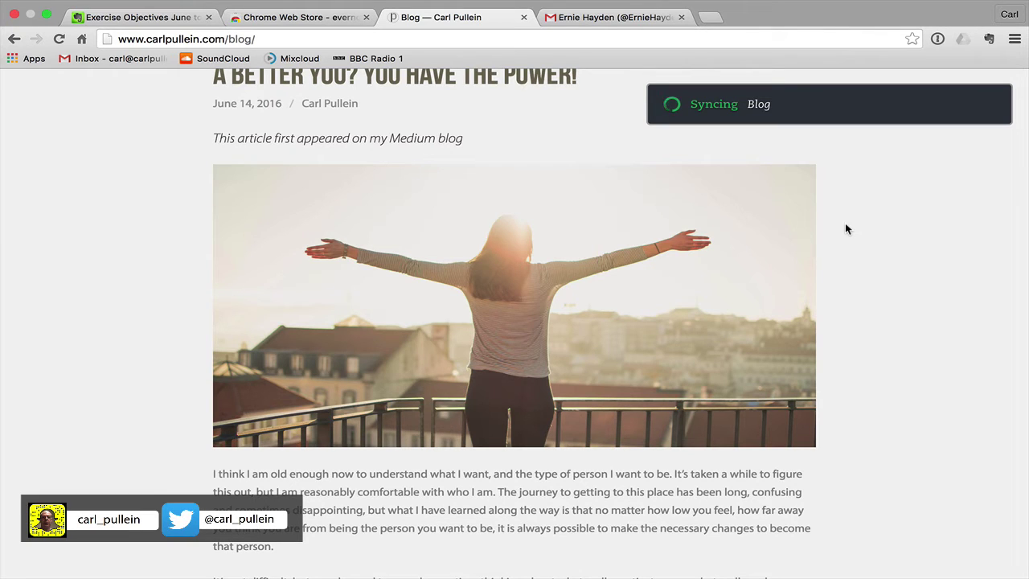
pyautogui.click(142, 16)
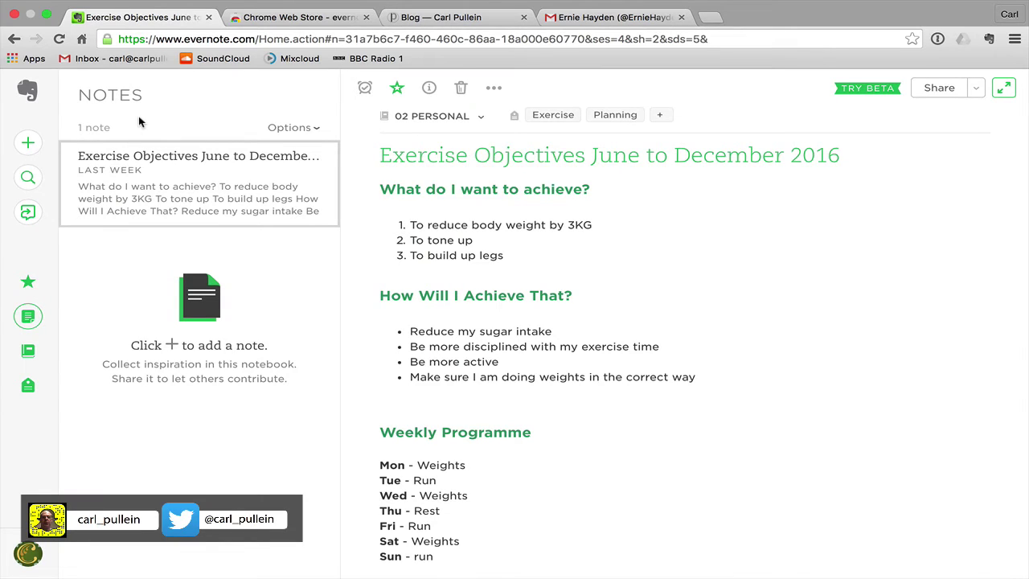
pyautogui.click(59, 39)
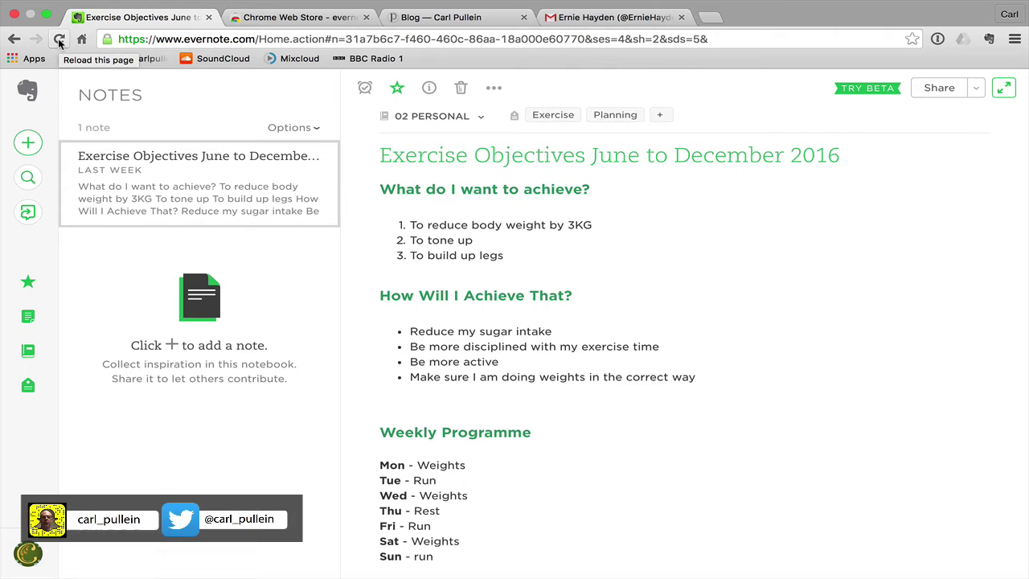
pyautogui.click(444, 21)
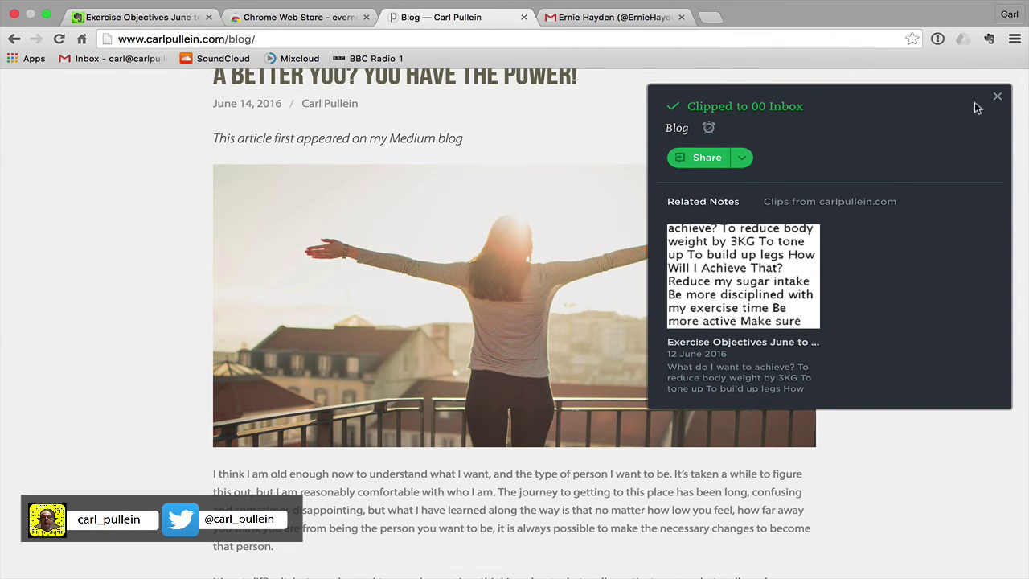
pyautogui.click(997, 96)
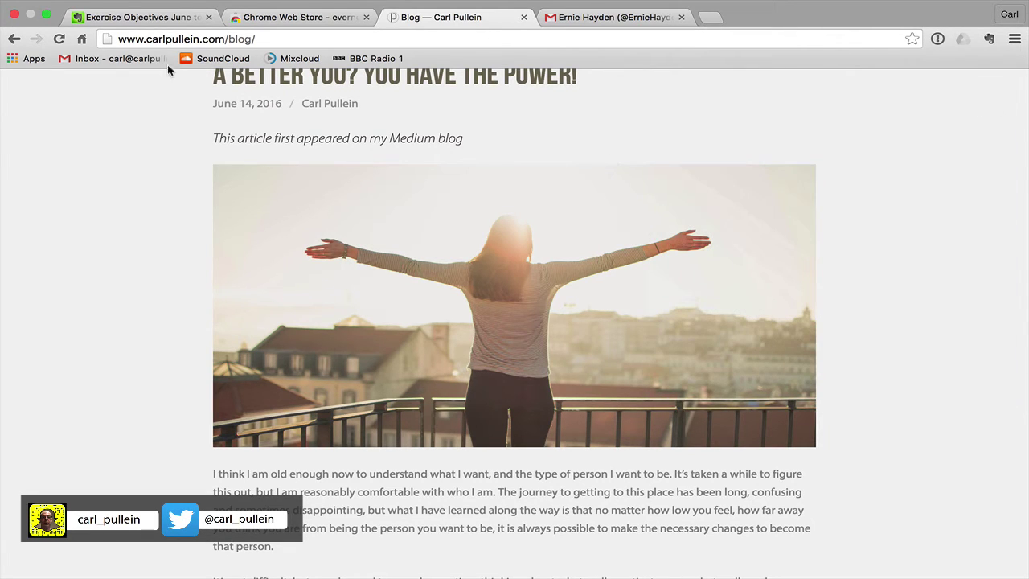
# - Reload Evernote Web, open the newly clipped Blog note and check its content from beginning to end
pyautogui.click(129, 17)
pyautogui.click(59, 41)
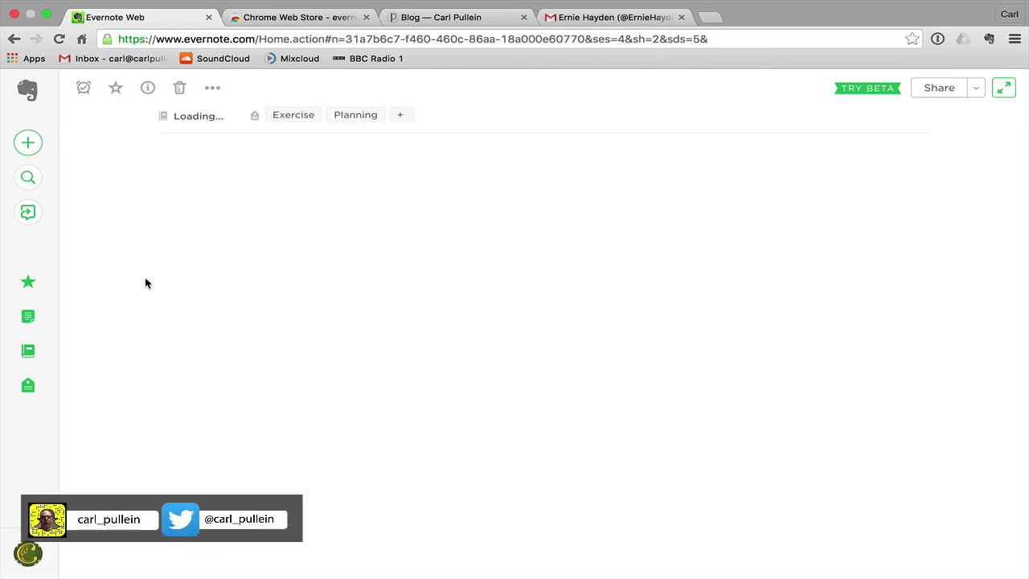
pyautogui.click(127, 200)
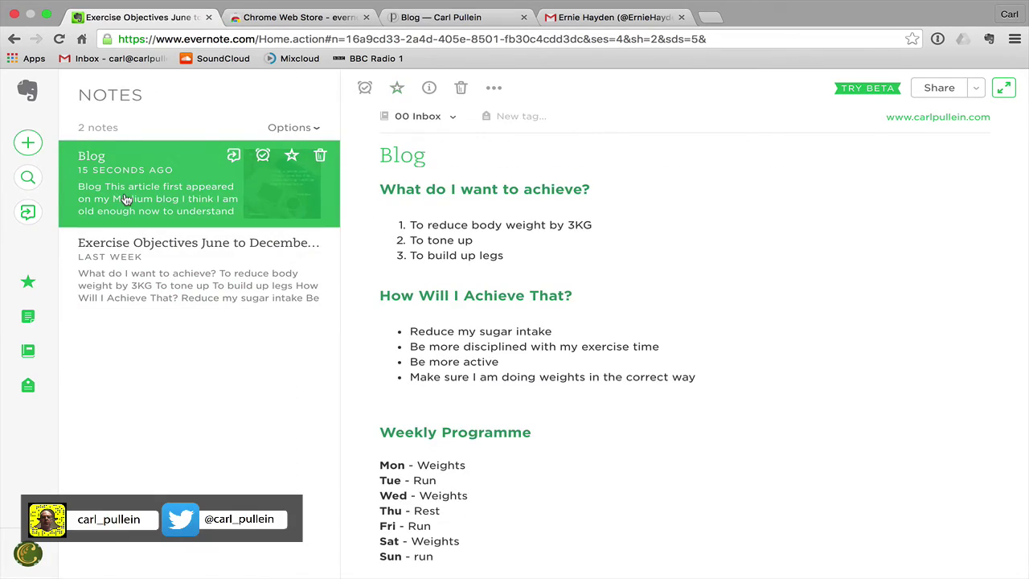
pyautogui.scroll(-4, 842, 450)
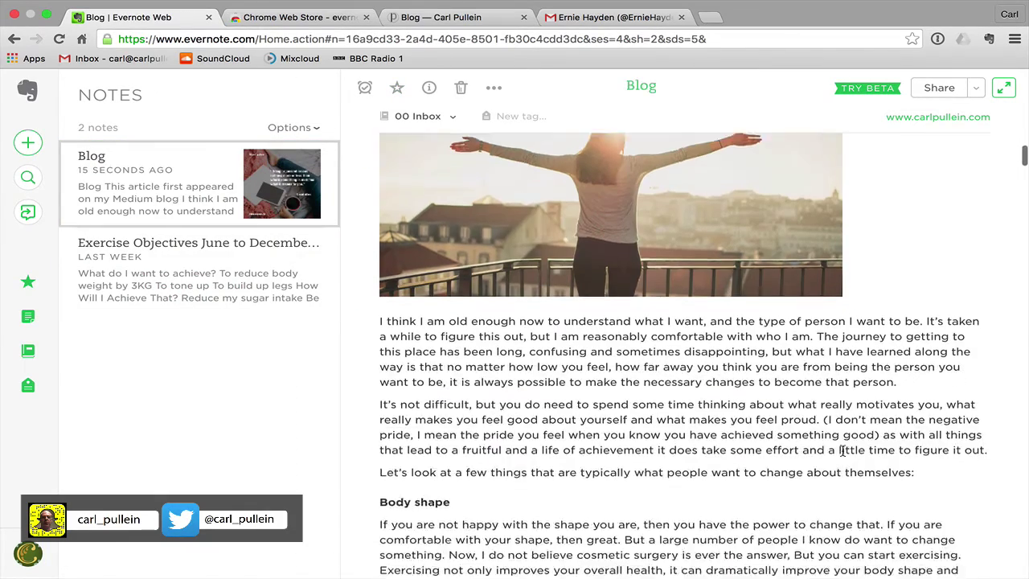
pyautogui.scroll(-20, 842, 450)
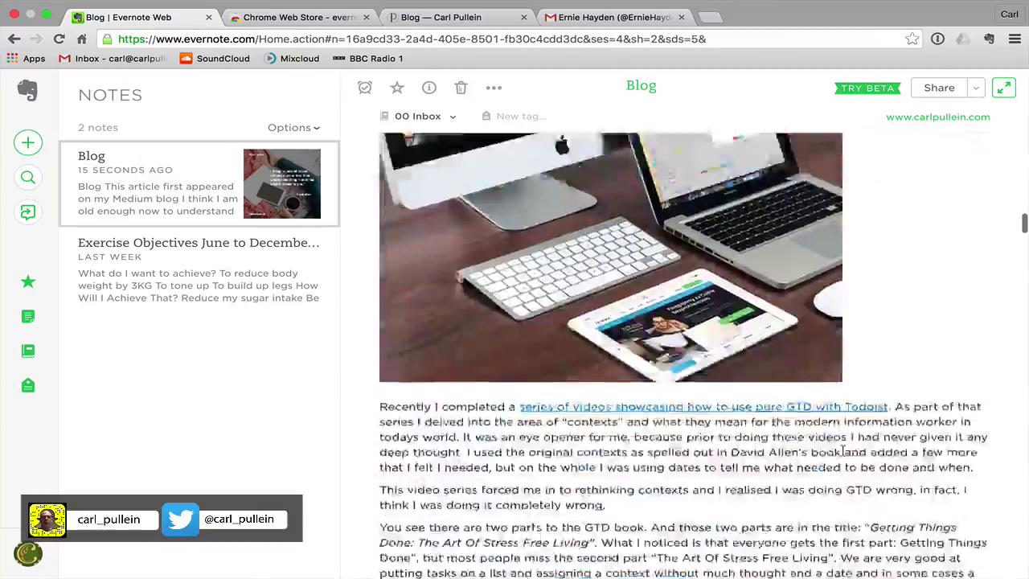
pyautogui.scroll(-20, 842, 450)
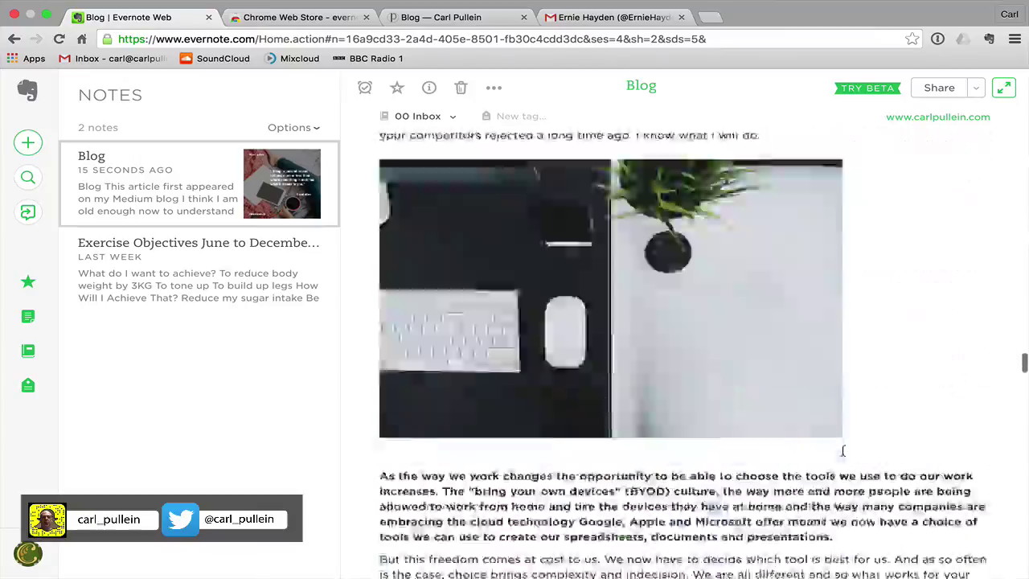
pyautogui.scroll(-20, 842, 450)
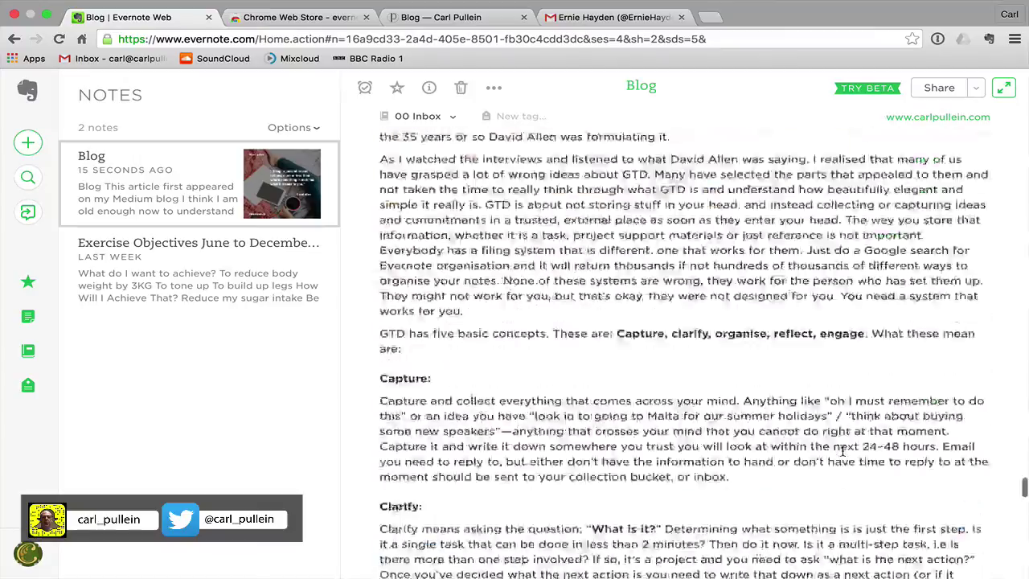
pyautogui.scroll(20, 842, 451)
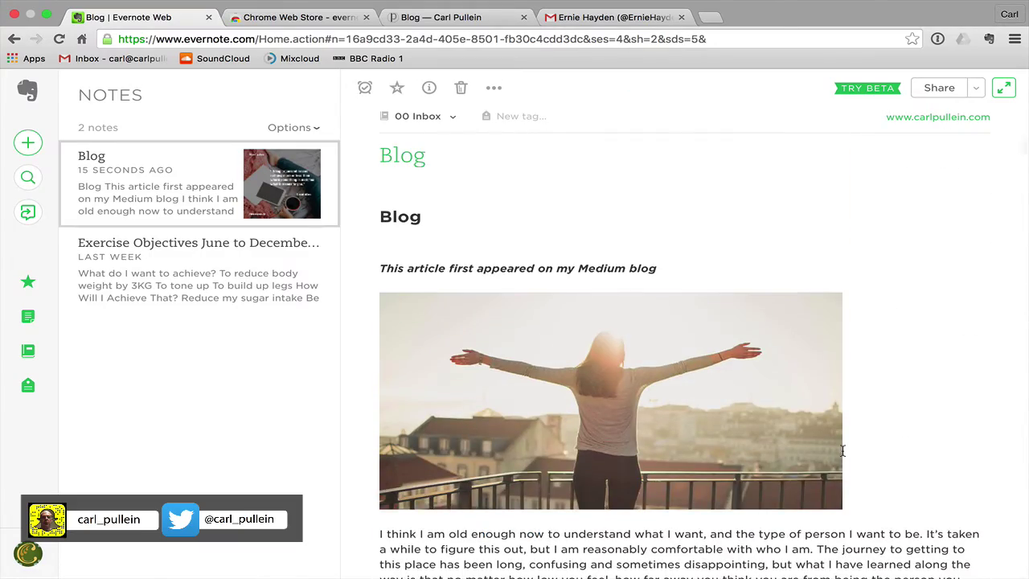
pyautogui.scroll(-2, 842, 450)
pyautogui.scroll(2, 841, 450)
pyautogui.scroll(-1, 769, 417)
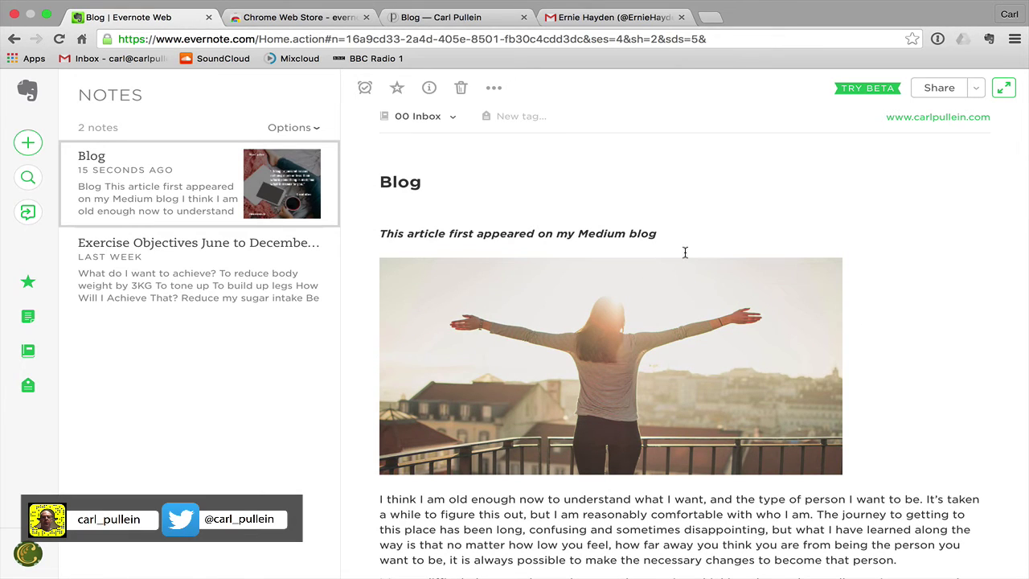
# - Switch to Gmail, return to the inbox list and open the Twitter notification email about a liked Tweet
pyautogui.moveTo(442, 117)
pyautogui.click(595, 18)
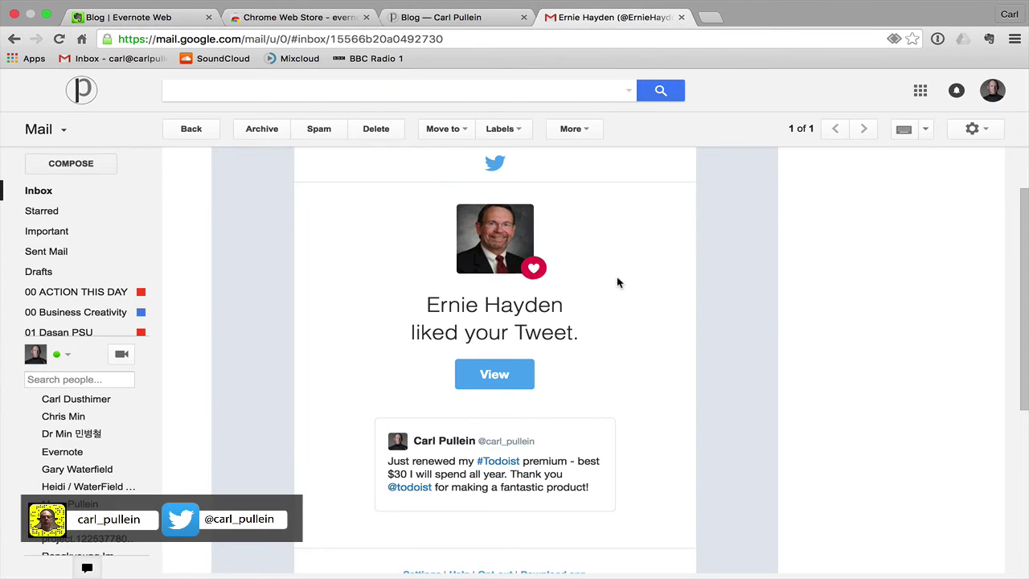
pyautogui.scroll(2, 622, 282)
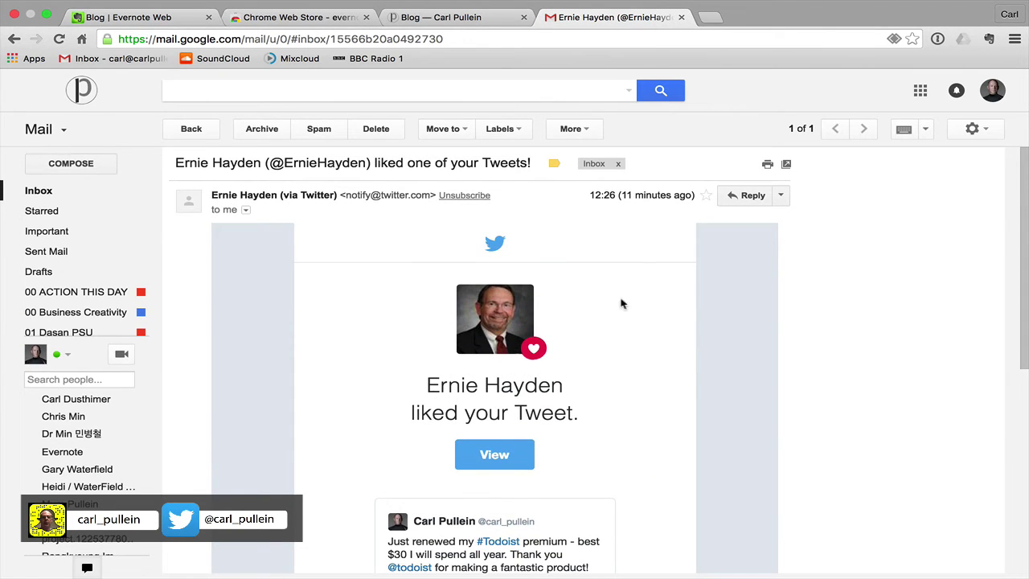
pyautogui.click(47, 196)
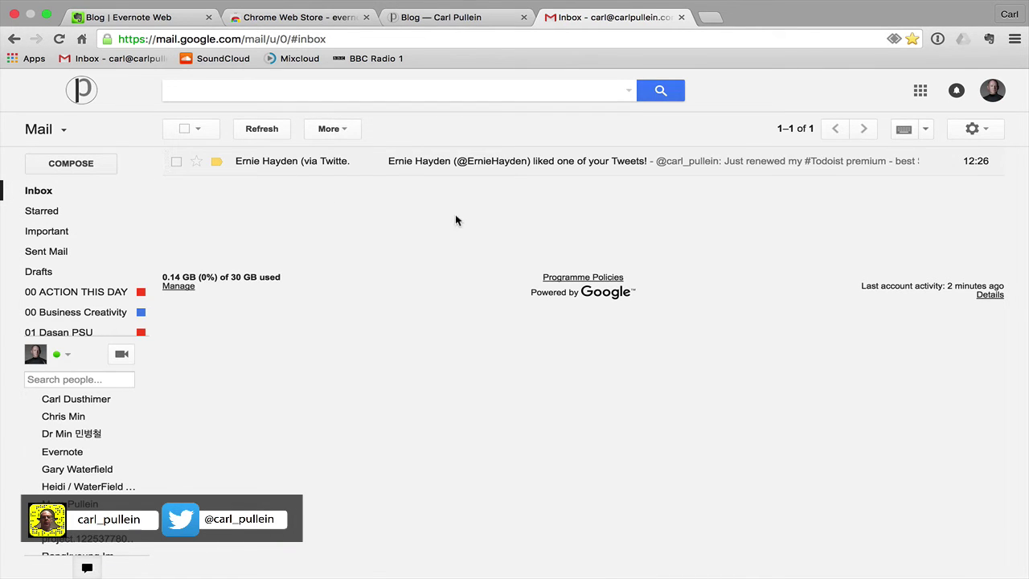
pyautogui.click(499, 161)
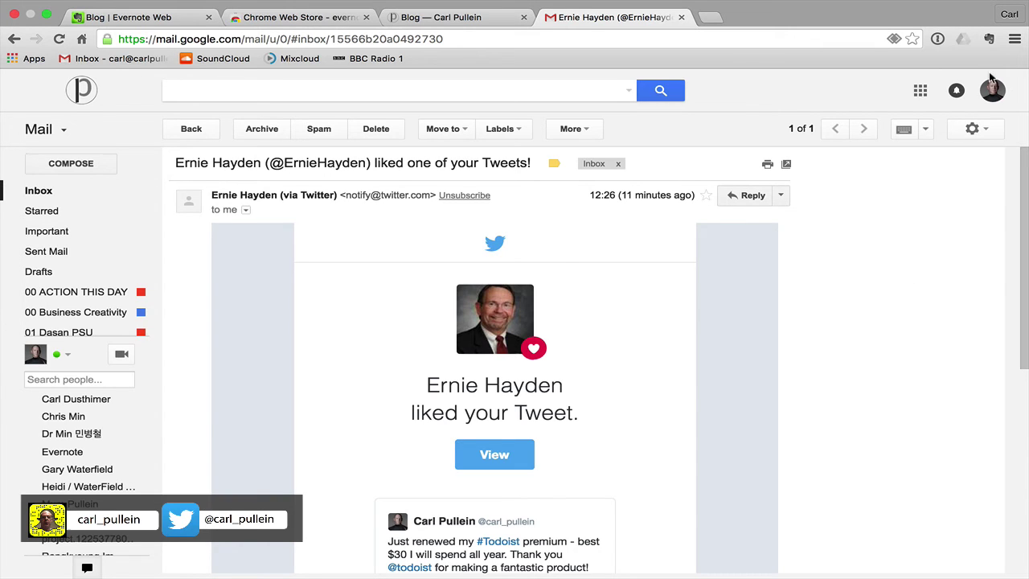
# - Open Evernote Web Clipper on the email, preview the whole Email clip, close the clipper without saving and return to the Evernote notes
pyautogui.click(990, 41)
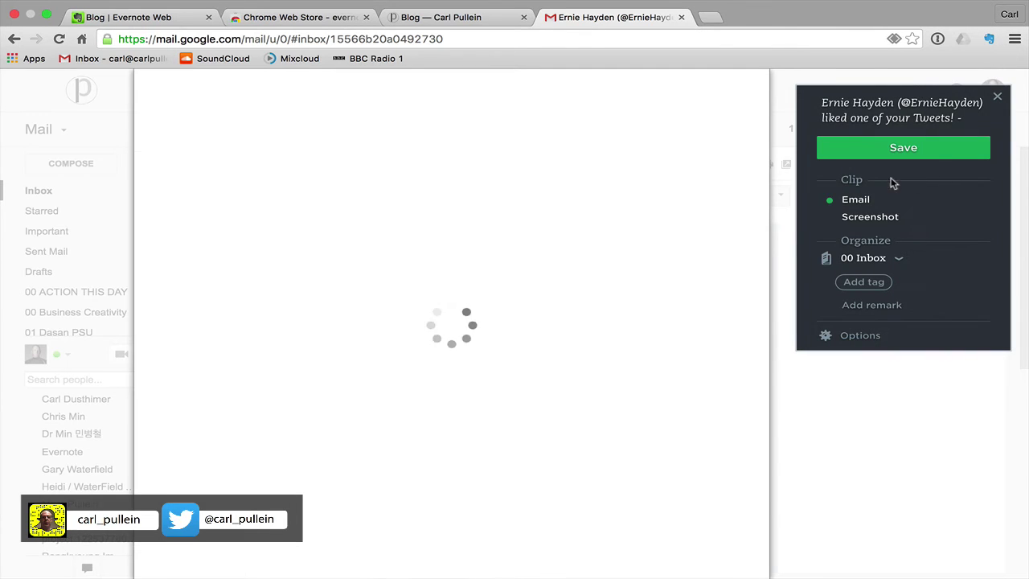
pyautogui.scroll(-5, 679, 305)
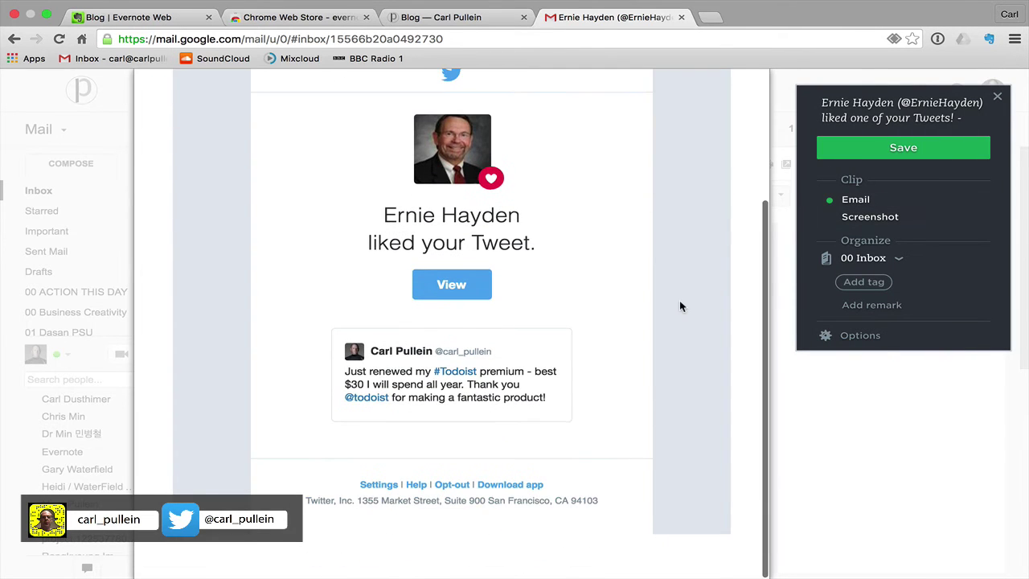
pyautogui.scroll(5, 679, 306)
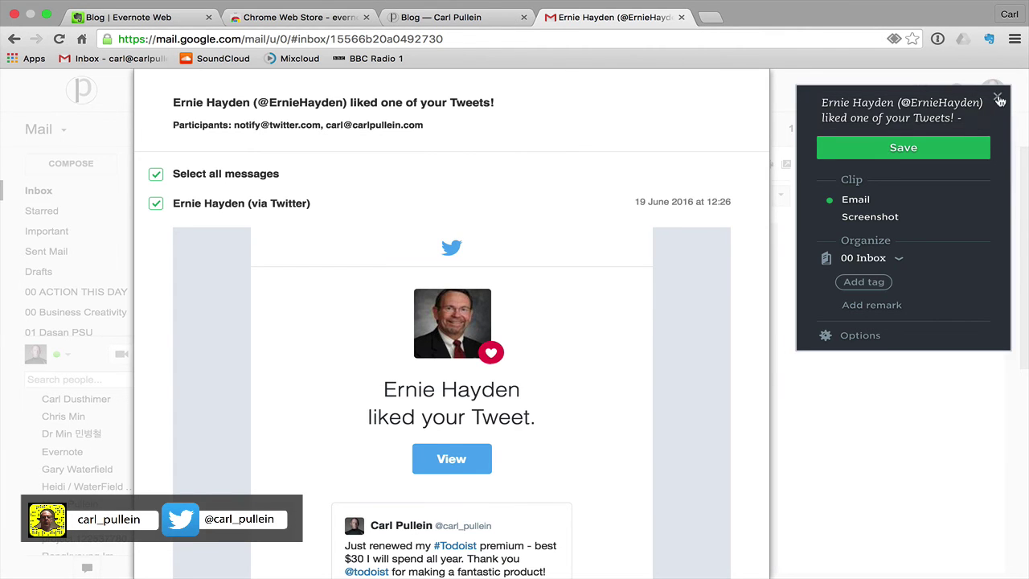
pyautogui.click(997, 96)
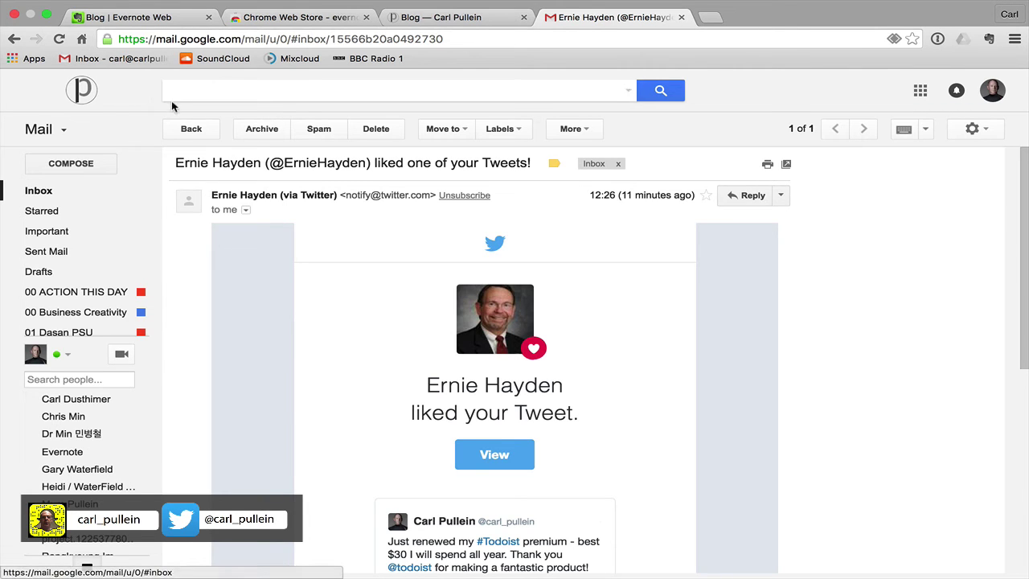
pyautogui.click(143, 19)
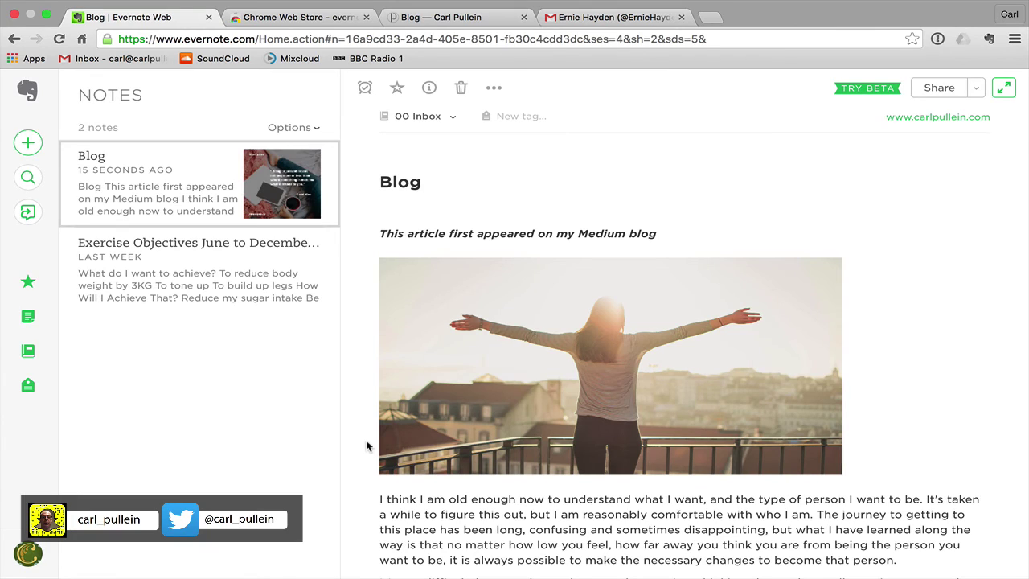